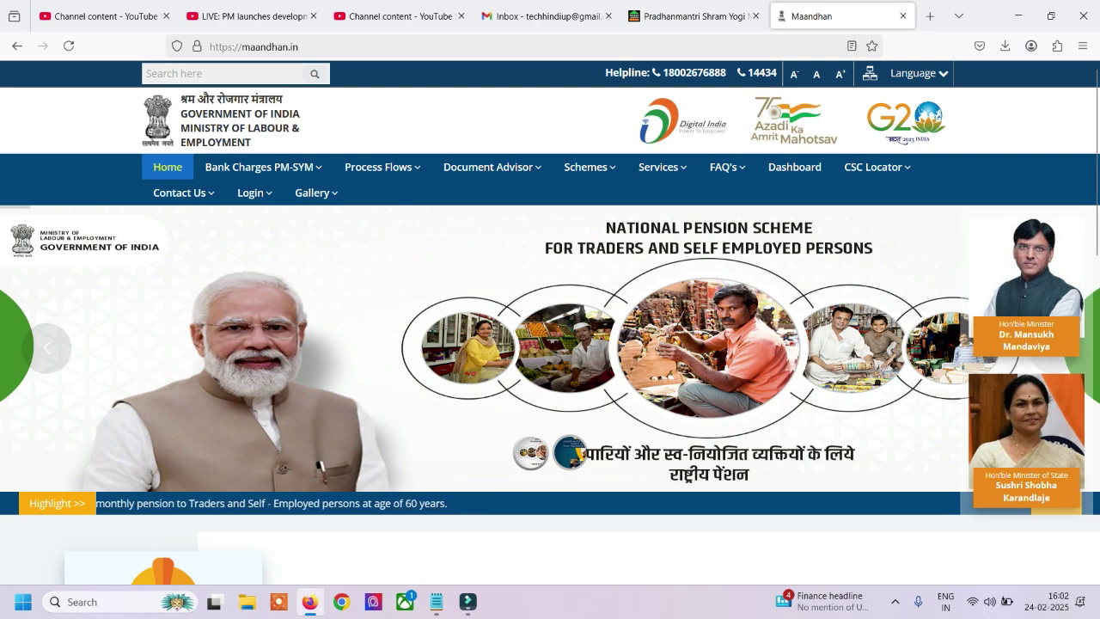
Review the Maandhan scheme summary, then the Pradhanmantri Shram Yogi Mandhan Yojana article's introduction, eligibility rules and required documents.
scroll(550, 344, down, 5)
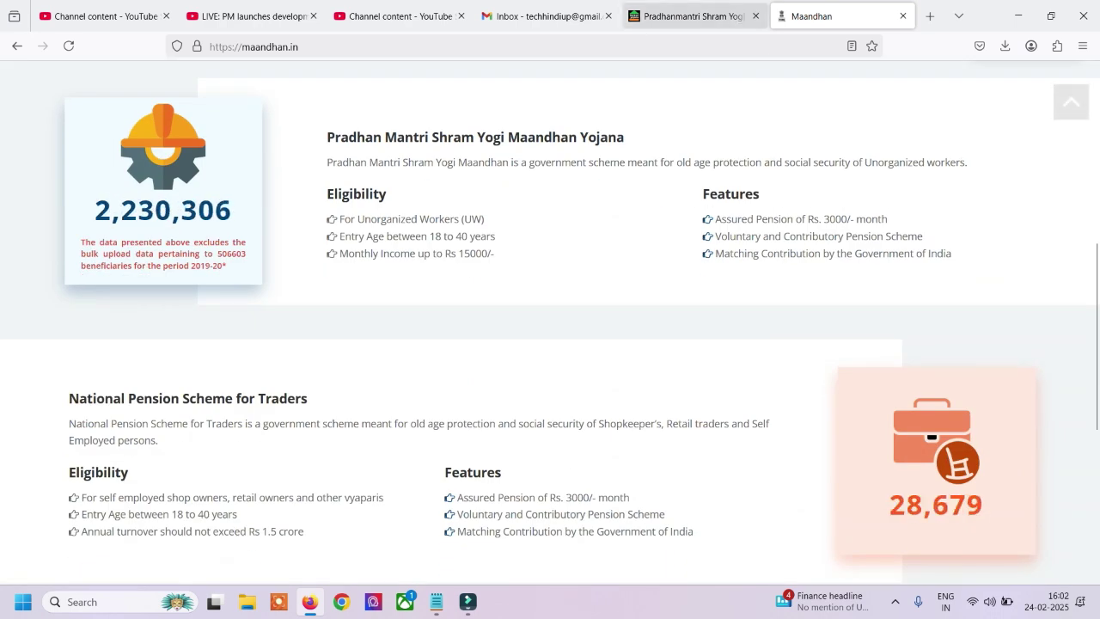
click(695, 17)
click(917, 221)
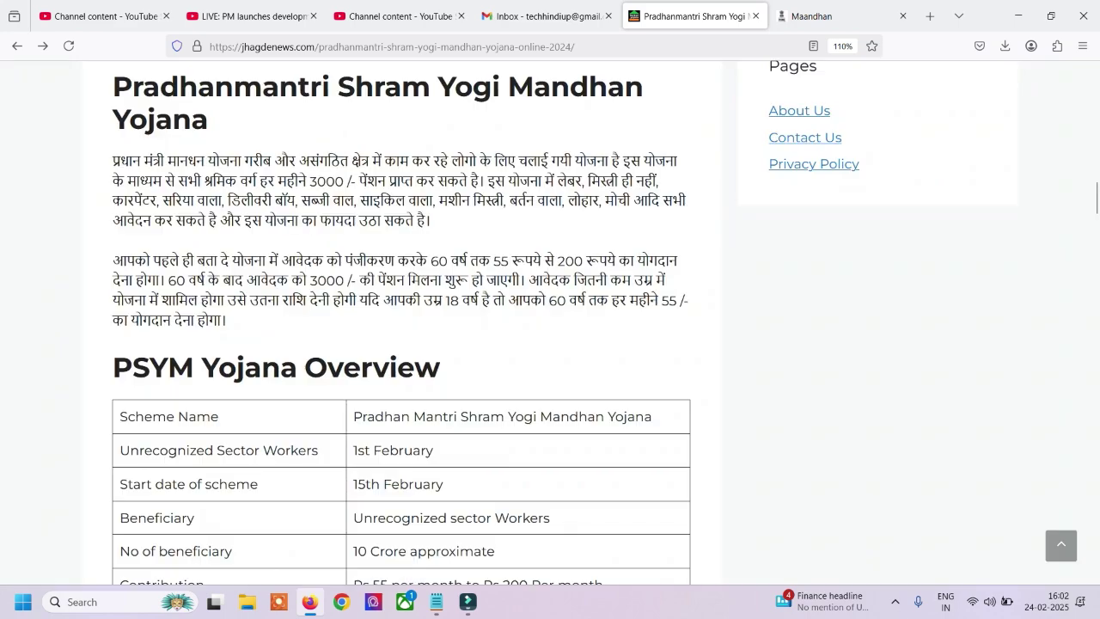
scroll(550, 322, up, 5)
scroll(550, 323, up, 4)
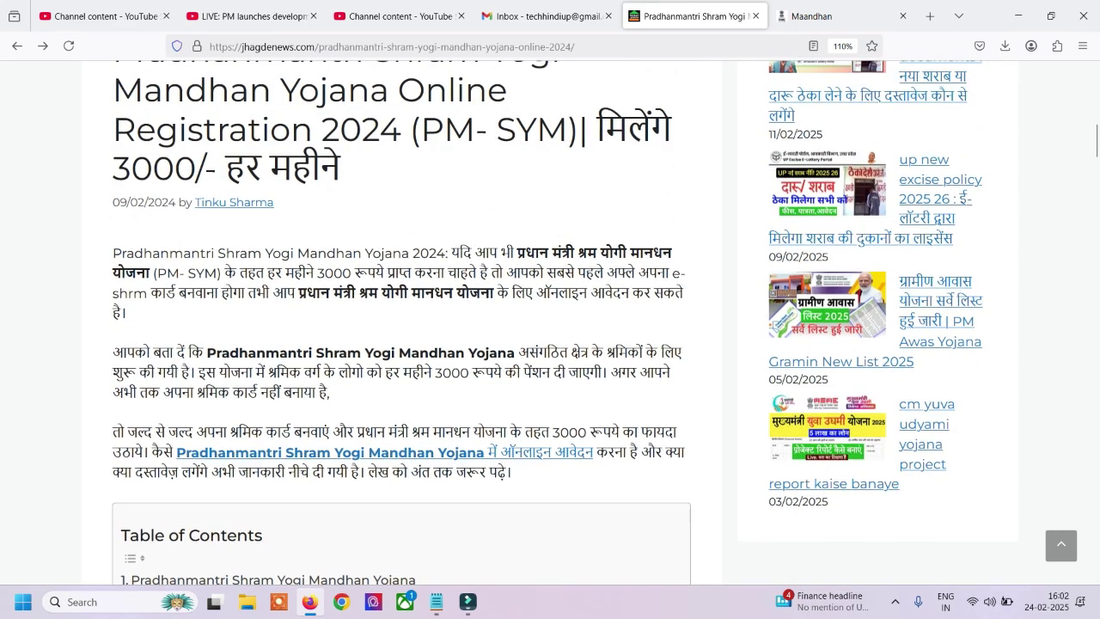
scroll(550, 322, up, 2)
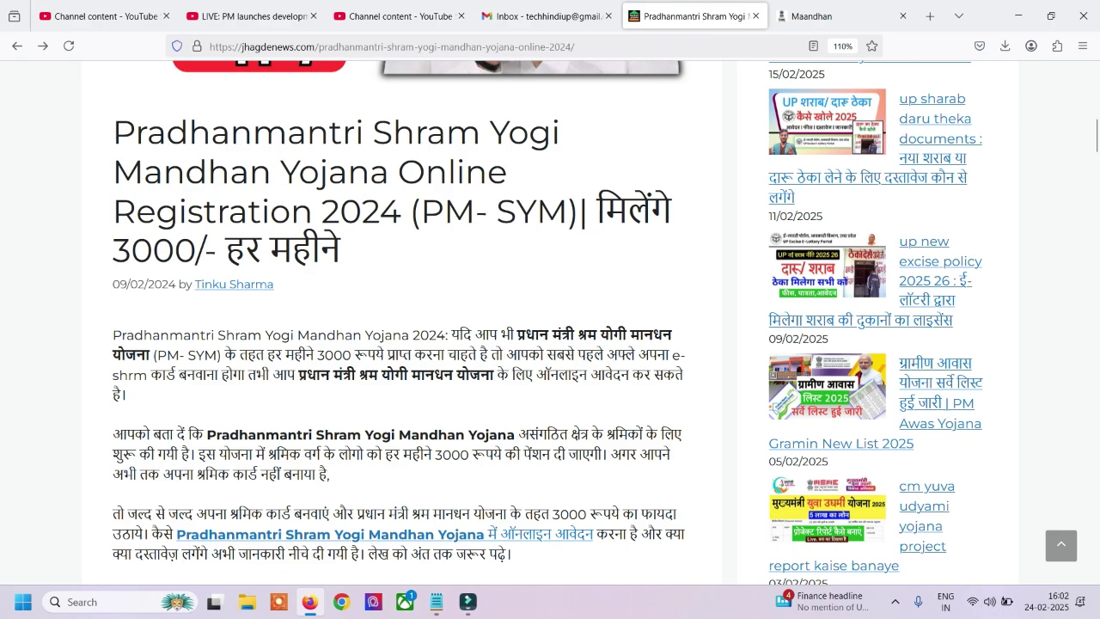
scroll(550, 322, down, 5)
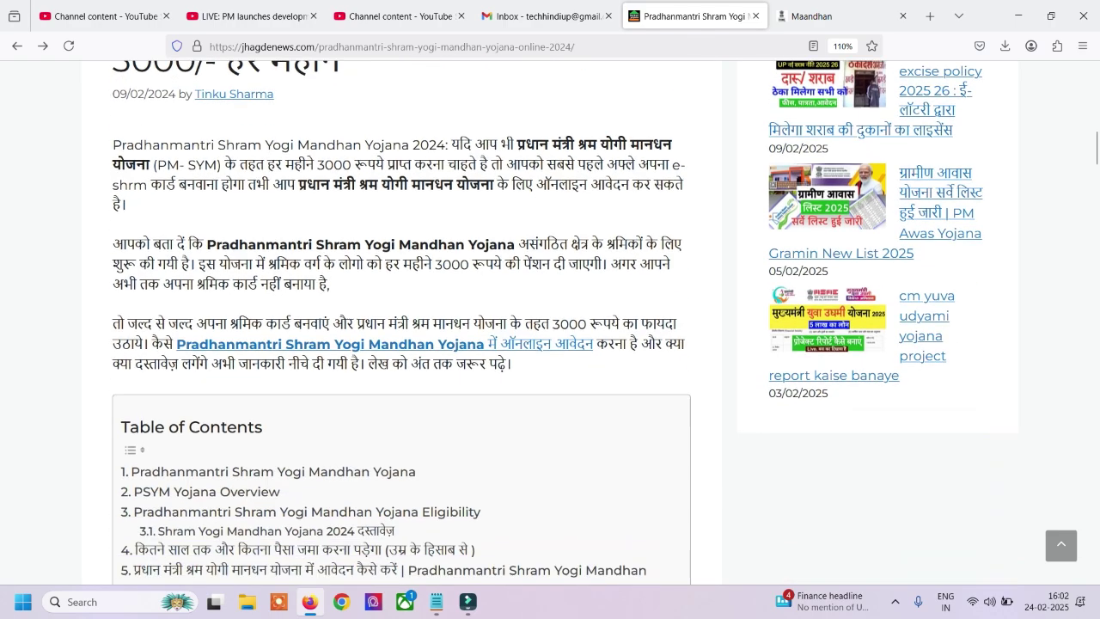
scroll(401, 323, down, 20)
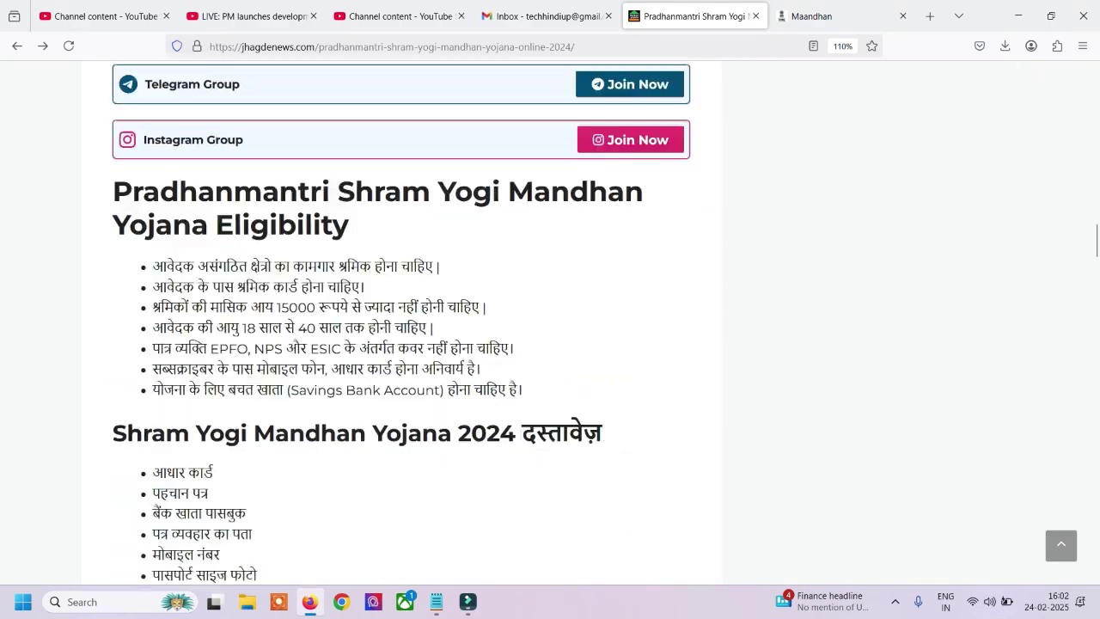
scroll(402, 323, down, 2)
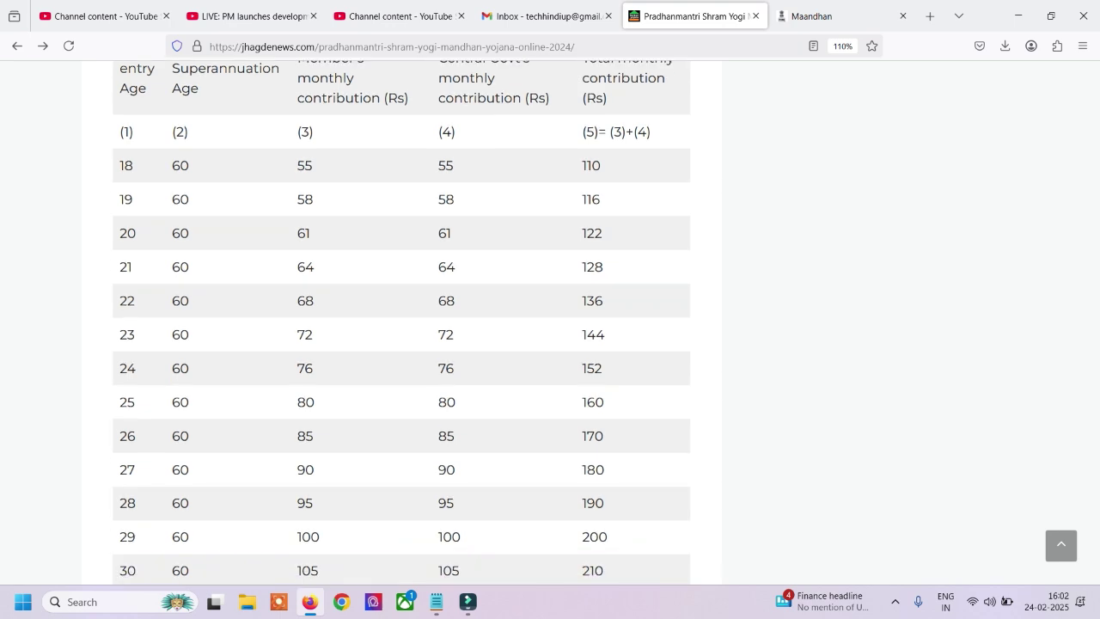
Examine the article's monthly contribution table by entry age and the official enrollment website address in its online registration section.
scroll(401, 322, up, 4)
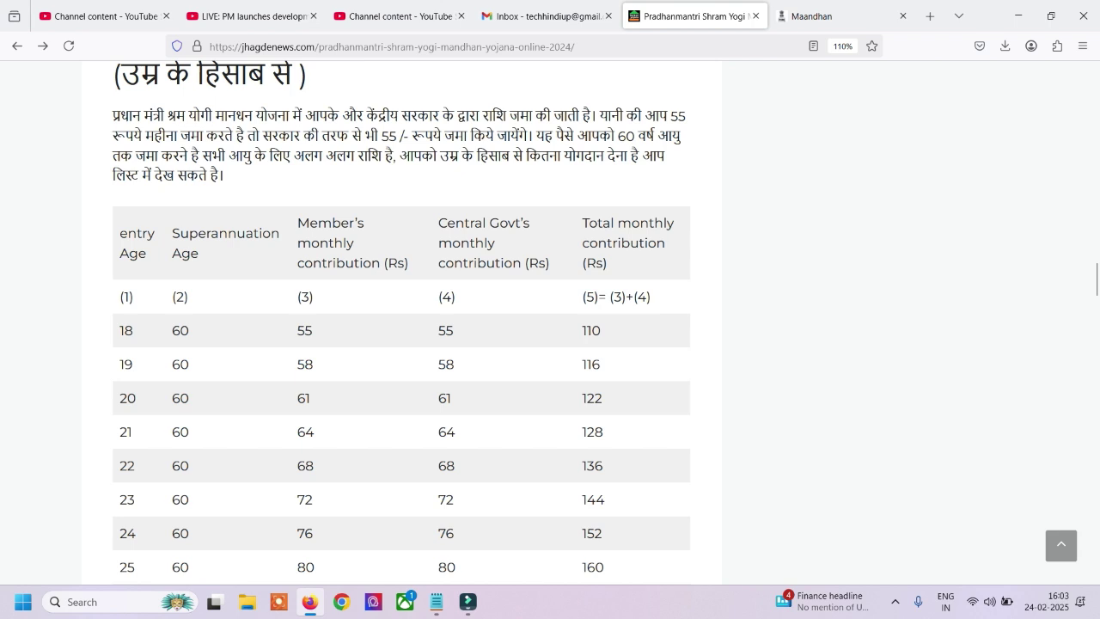
scroll(402, 318, down, 3)
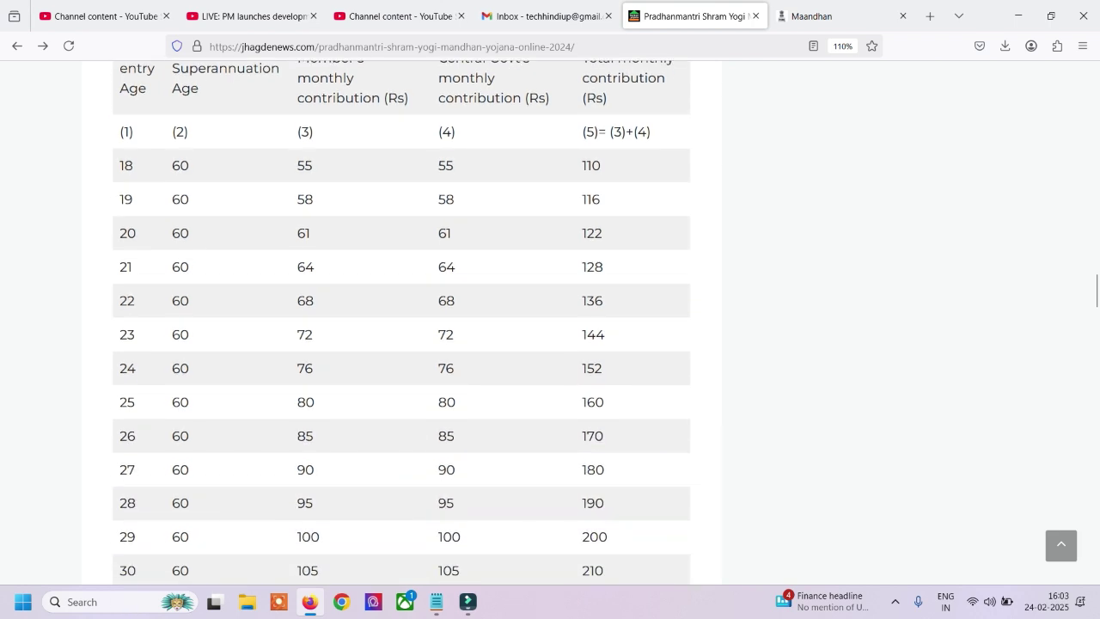
scroll(401, 322, down, 8)
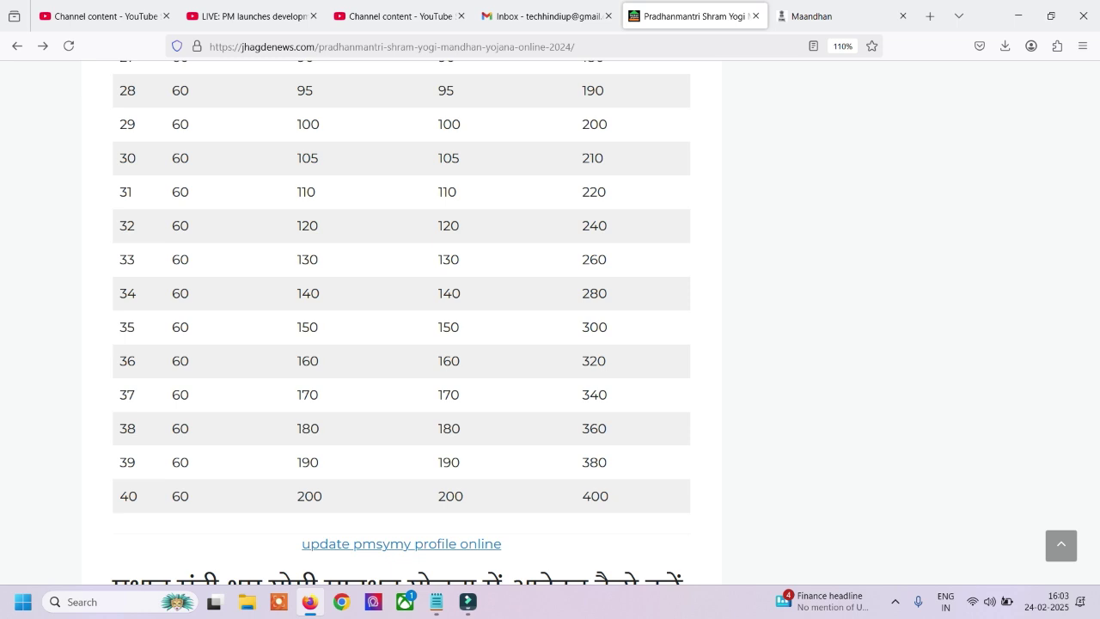
scroll(402, 322, down, 7)
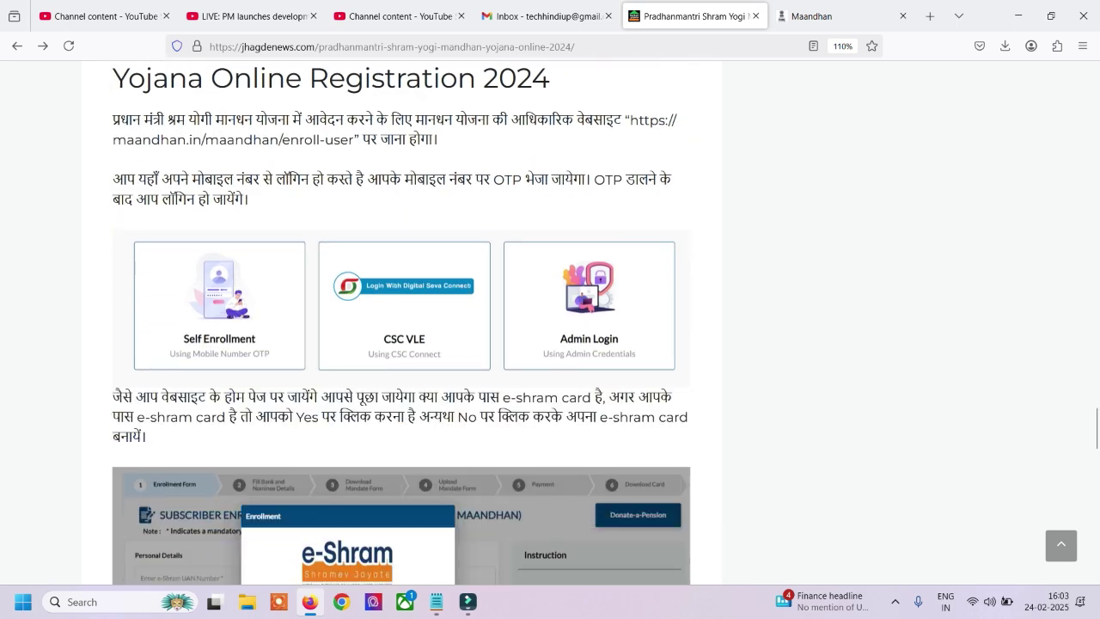
drag(629, 120, 304, 139)
click(305, 138)
scroll(401, 322, down, 2)
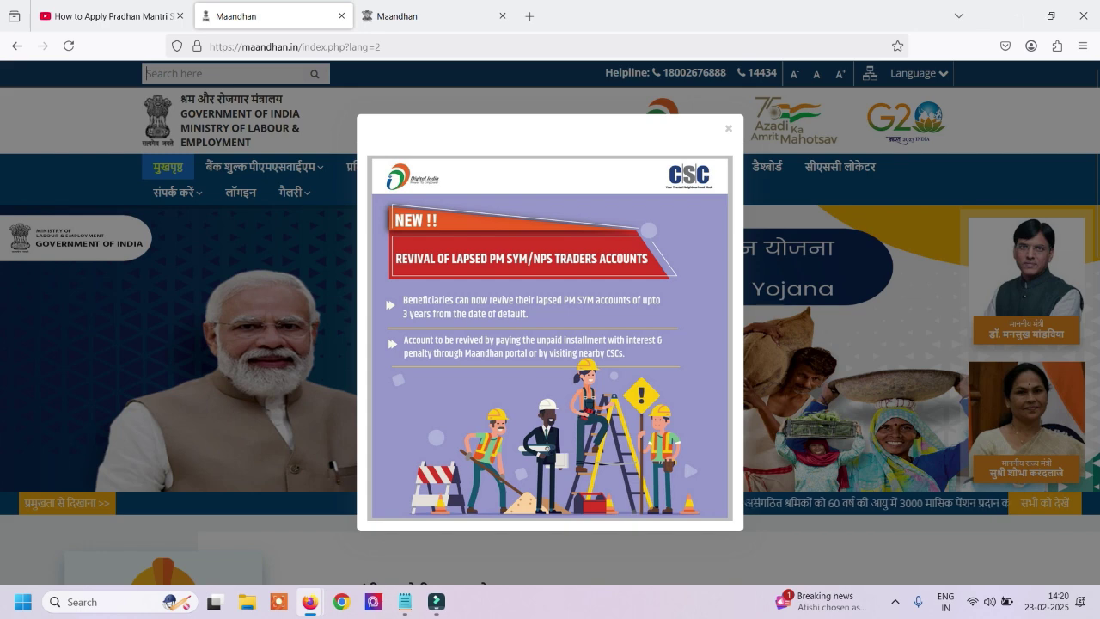
Dismiss the account revival notice on the Hindi Maandhan home page and review the pension schemes' eligibility and features.
key(Escape)
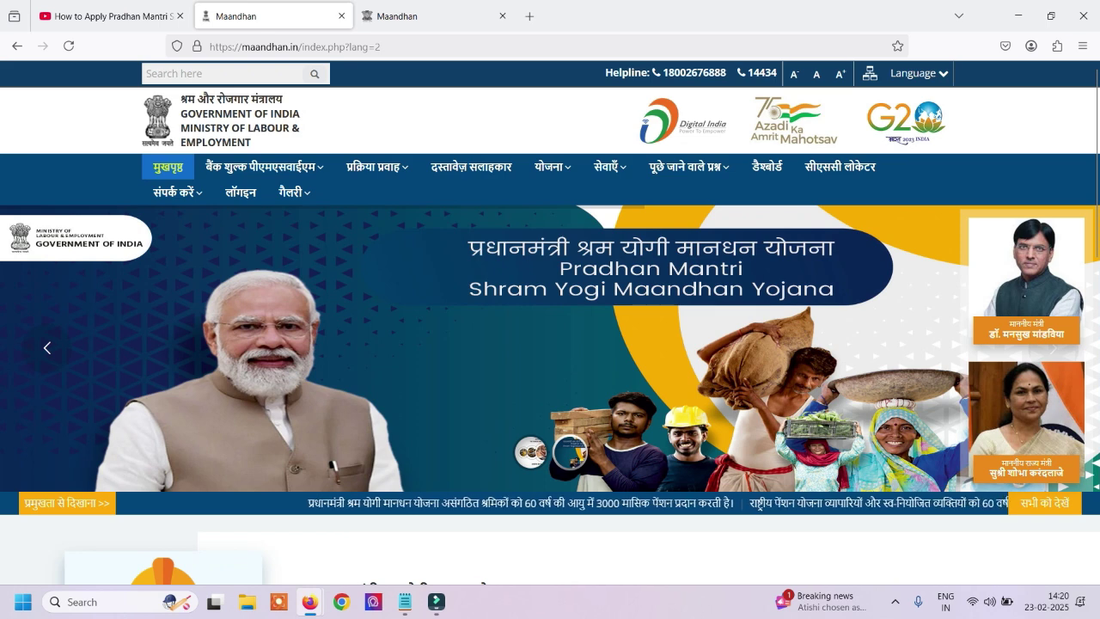
scroll(550, 322, down, 2)
scroll(550, 322, down, 3)
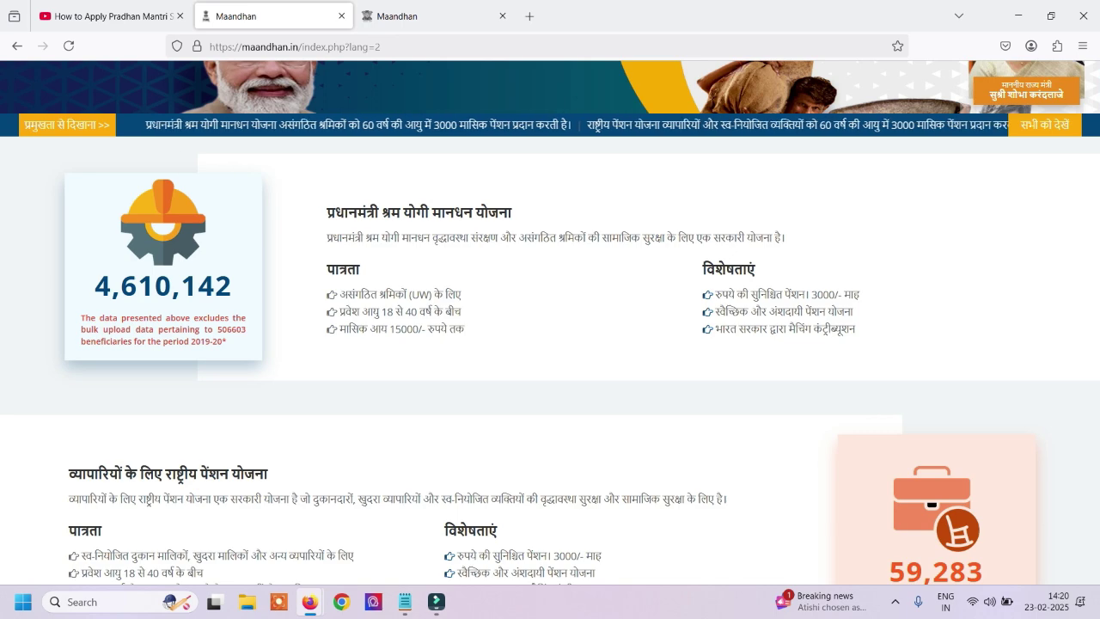
scroll(550, 343, down, 1)
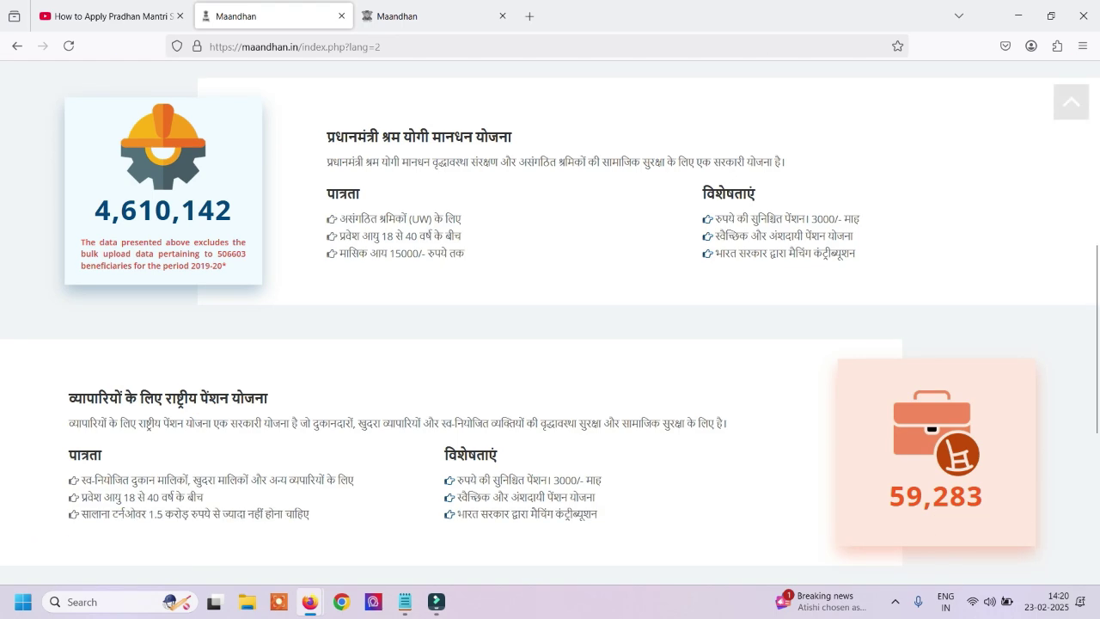
scroll(550, 343, down, 5)
scroll(550, 344, up, 8)
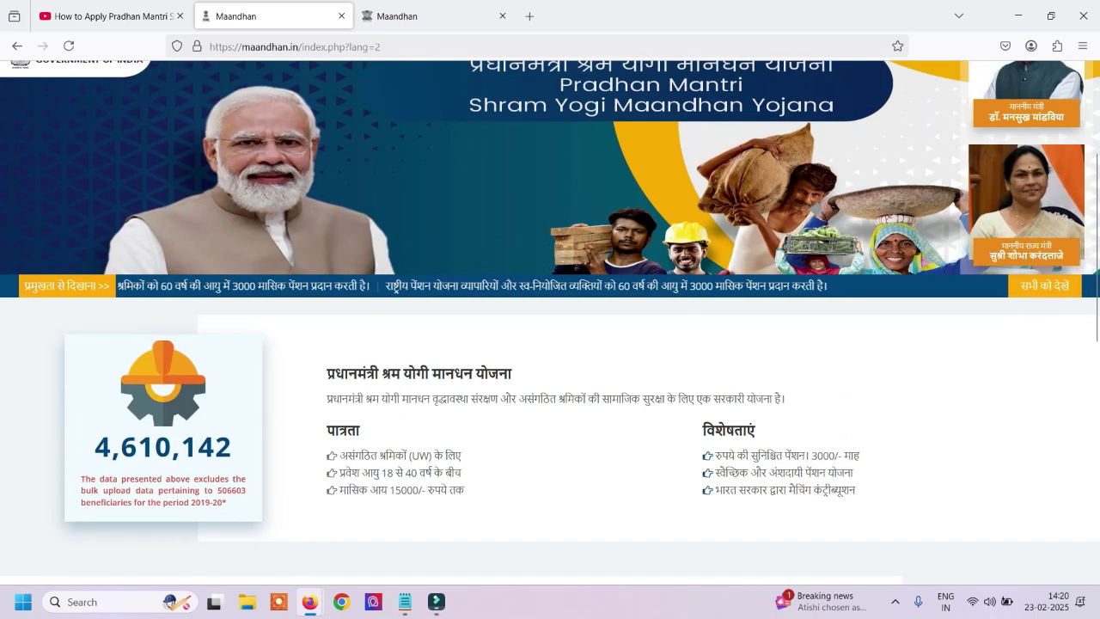
scroll(550, 344, up, 3)
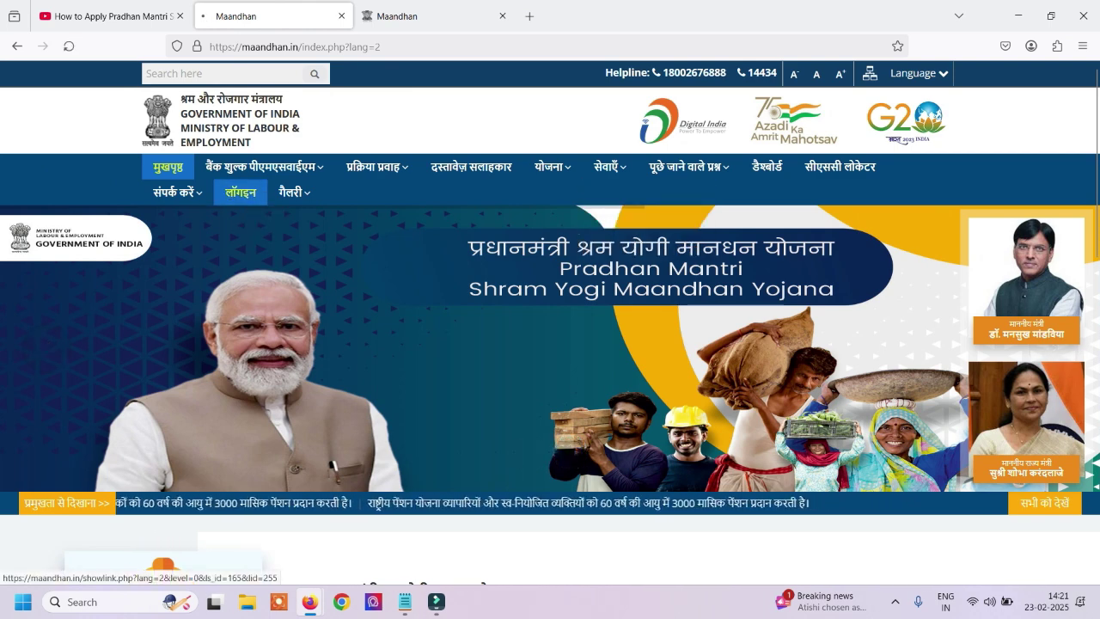
Go to the Maandhan login page, accept the external redirect and choose Self Enrollment using mobile number OTP.
click(241, 191)
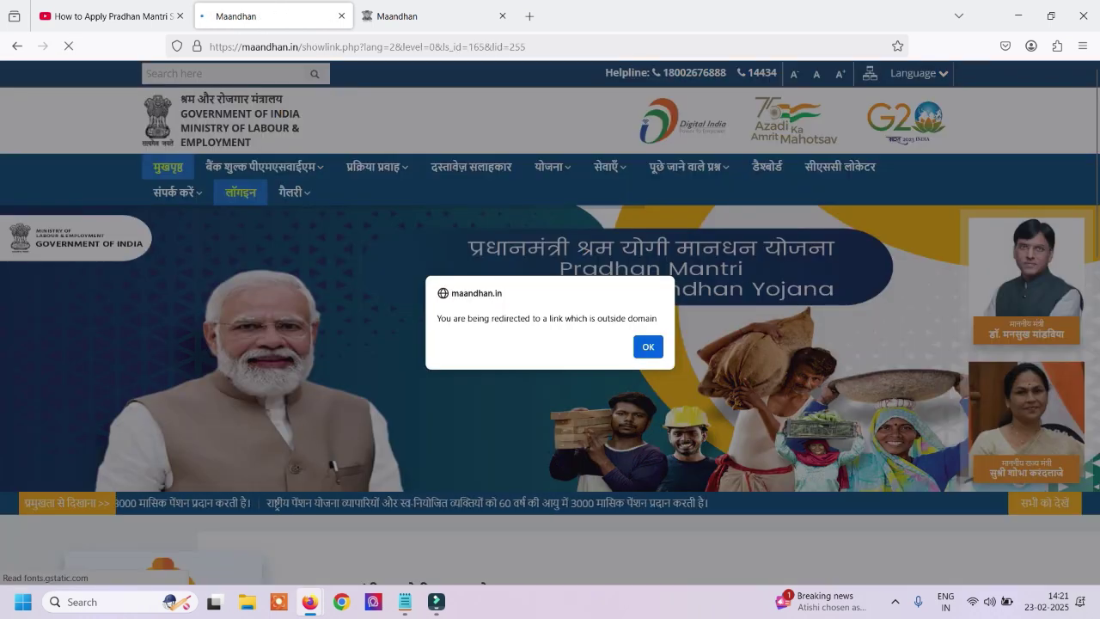
click(648, 347)
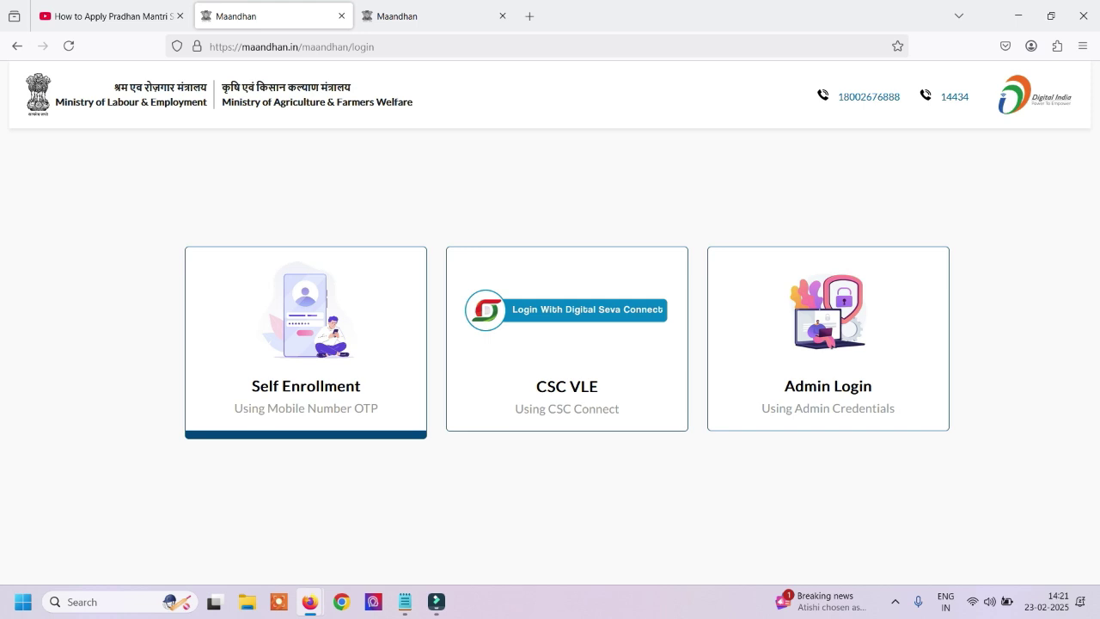
click(306, 385)
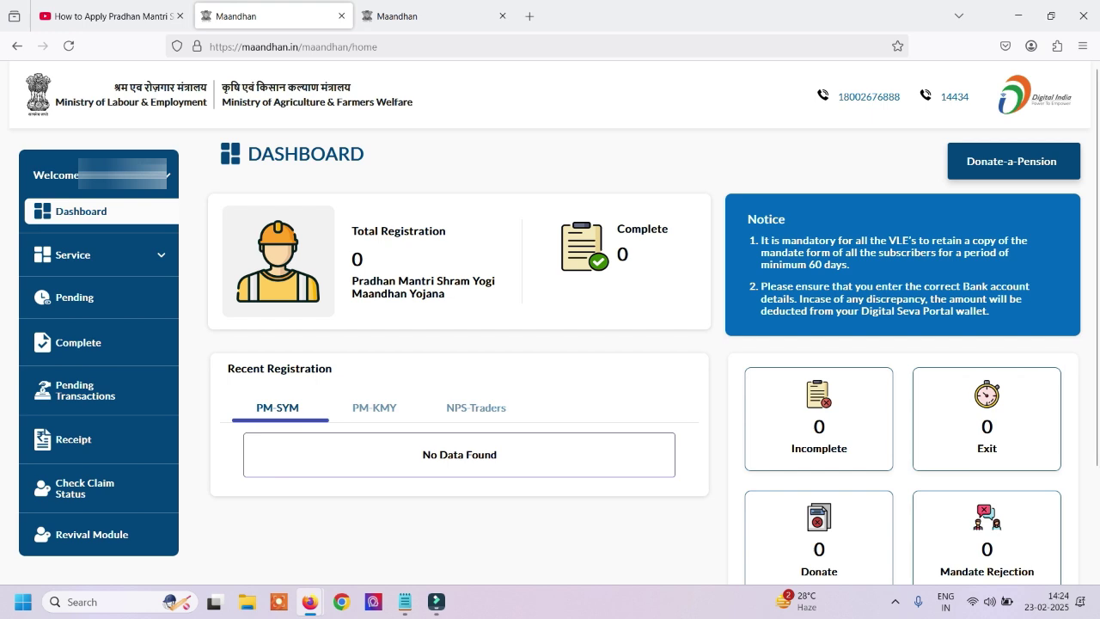
Open the enrollment service for the Pradhan Mantri Shram Yogi Maandhan Yojana.
click(96, 255)
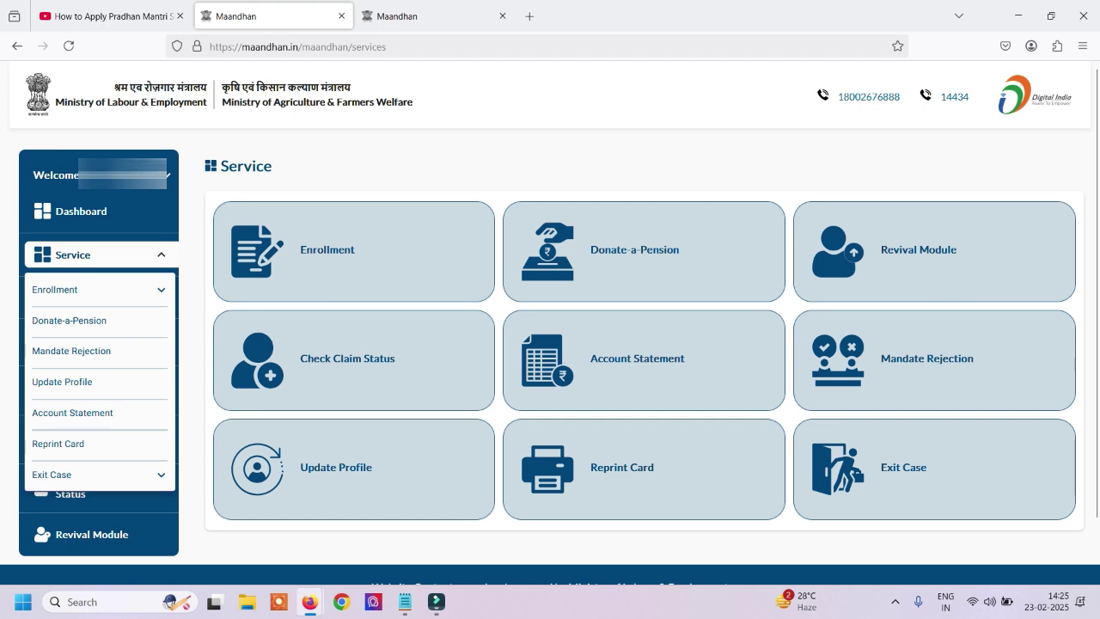
click(354, 251)
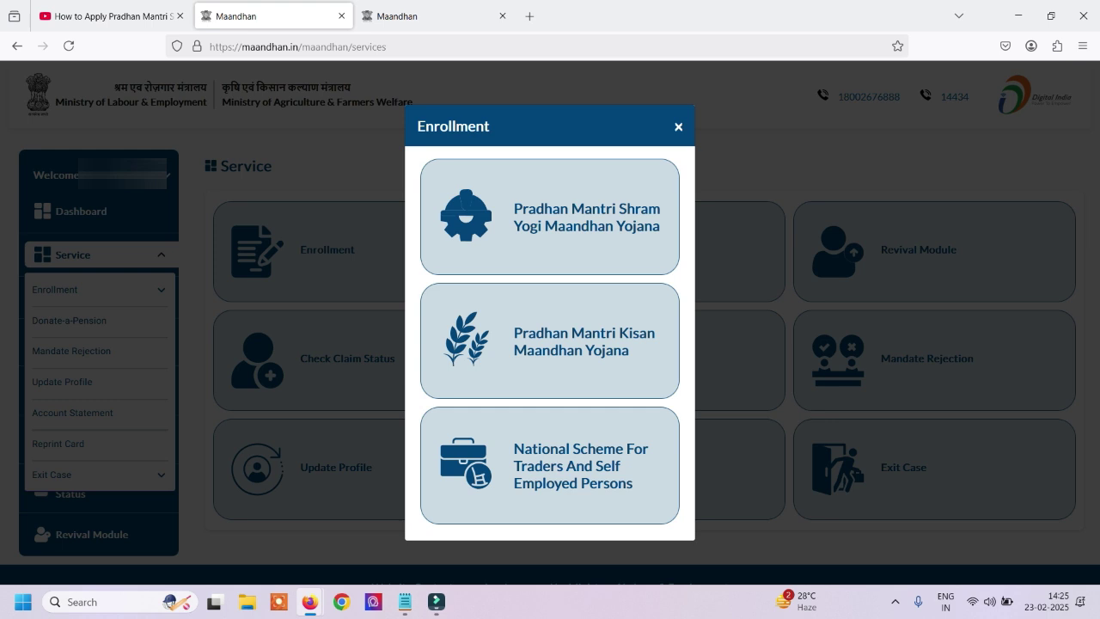
click(550, 216)
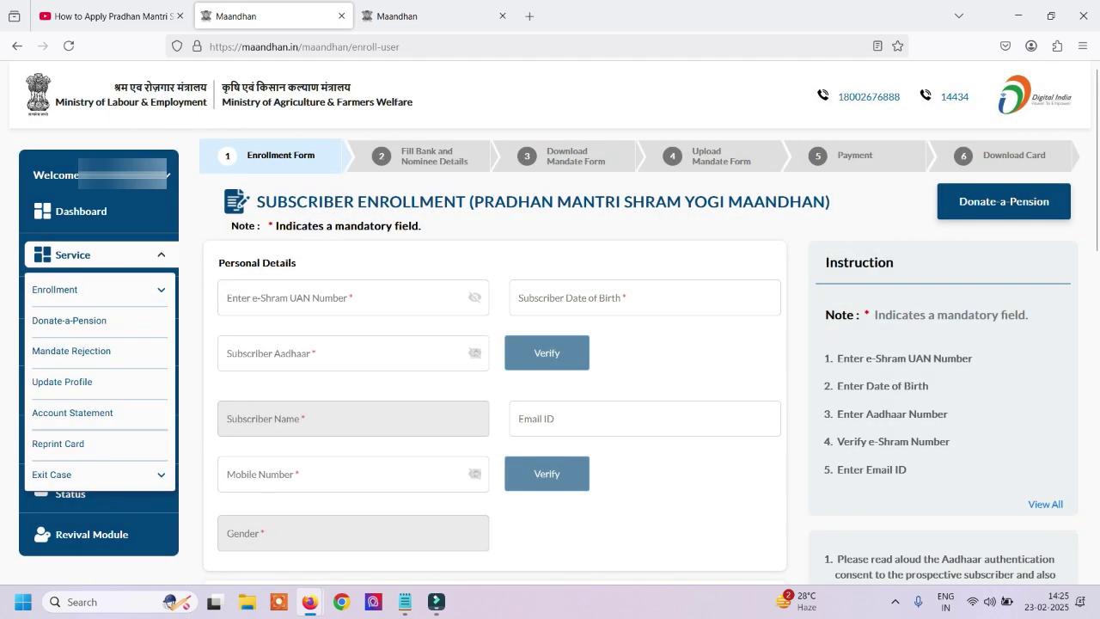
Examine the subscriber enrollment form's personal, address and other details, the occupation options, and the consent for authentication.
key(Return)
scroll(550, 326, down, 5)
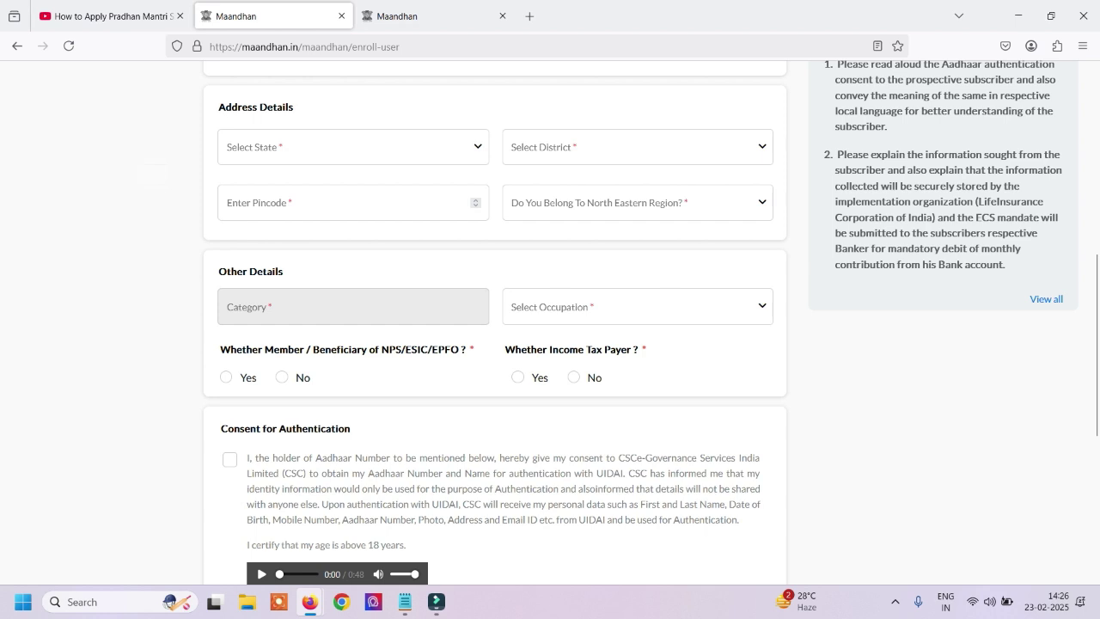
click(354, 147)
click(353, 147)
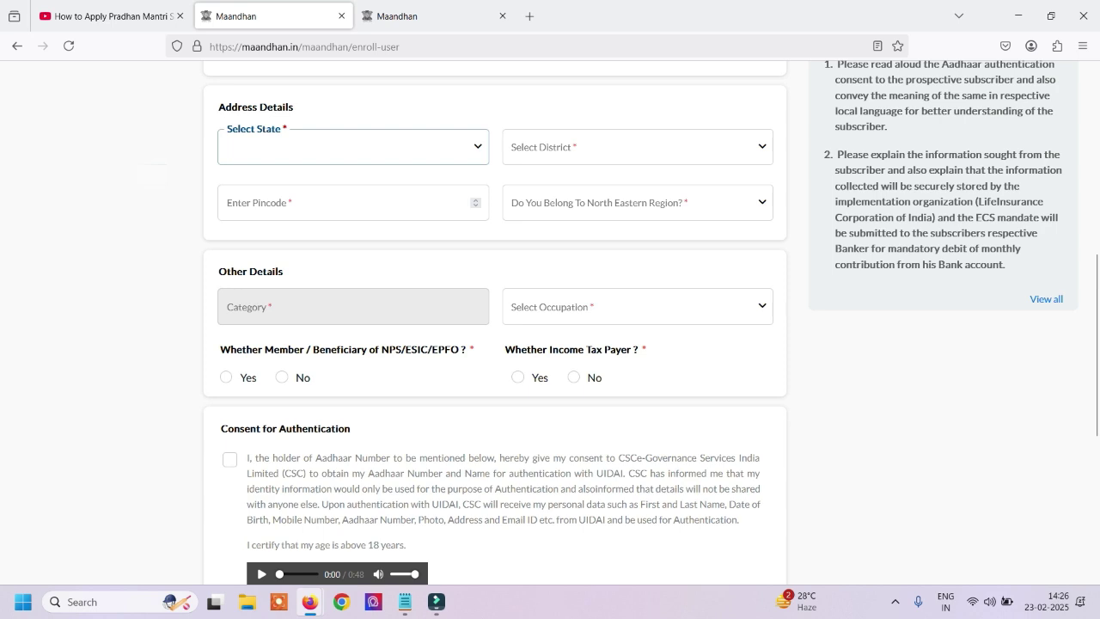
click(637, 307)
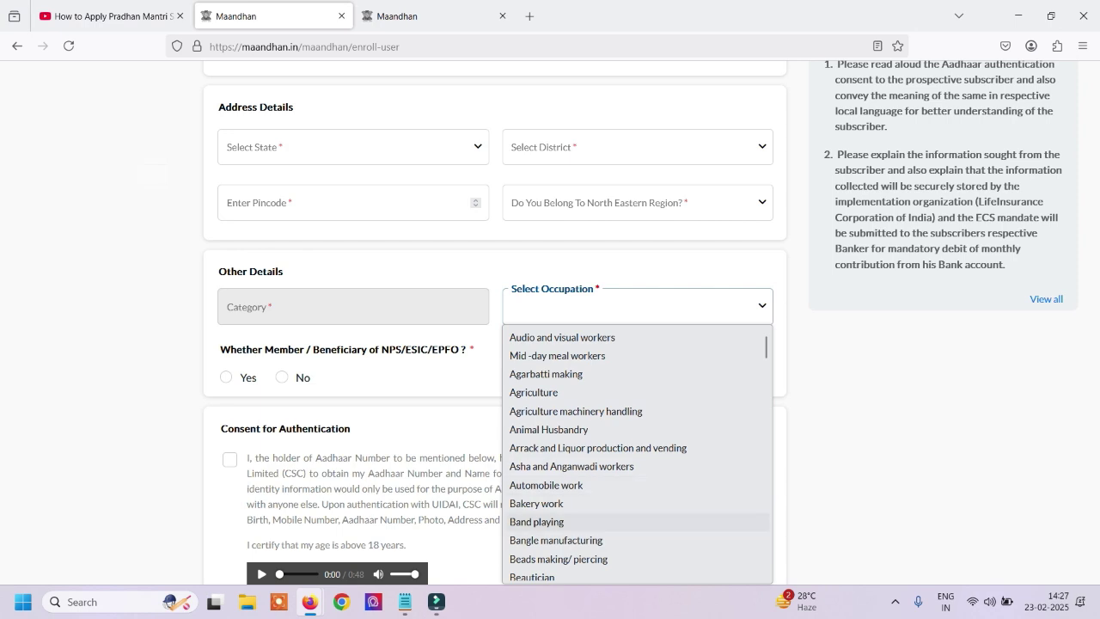
click(637, 307)
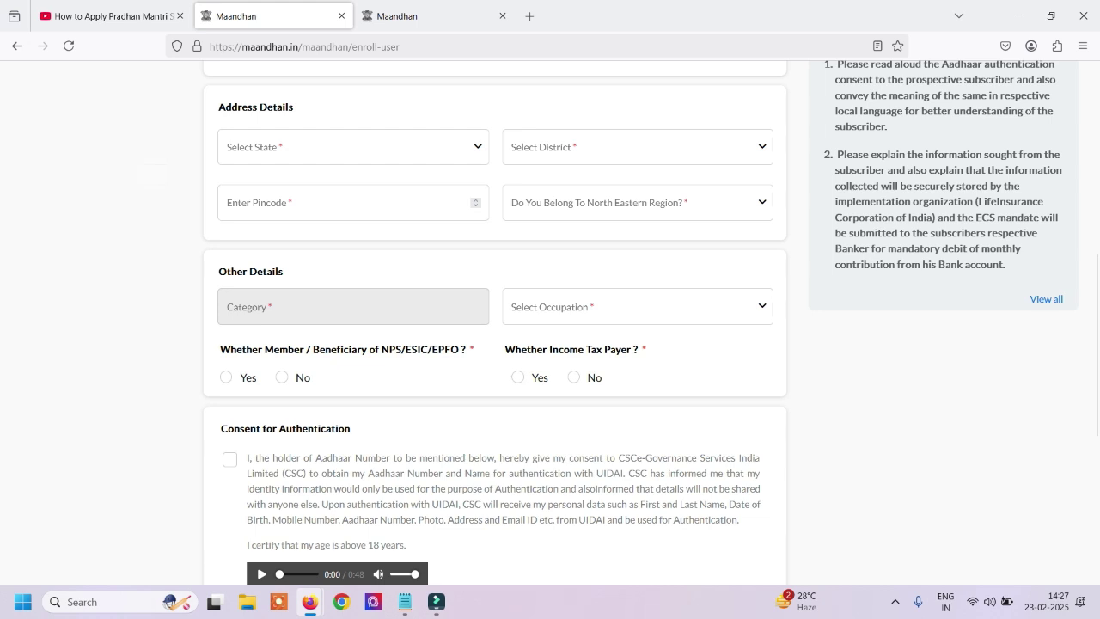
scroll(550, 344, down, 3)
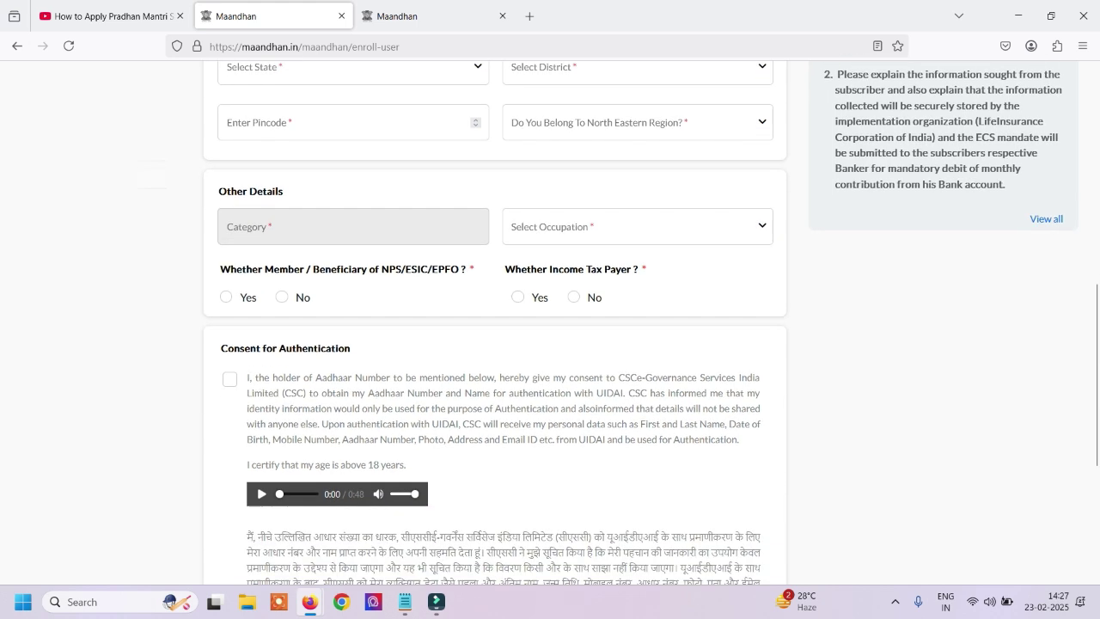
scroll(550, 318, down, 4)
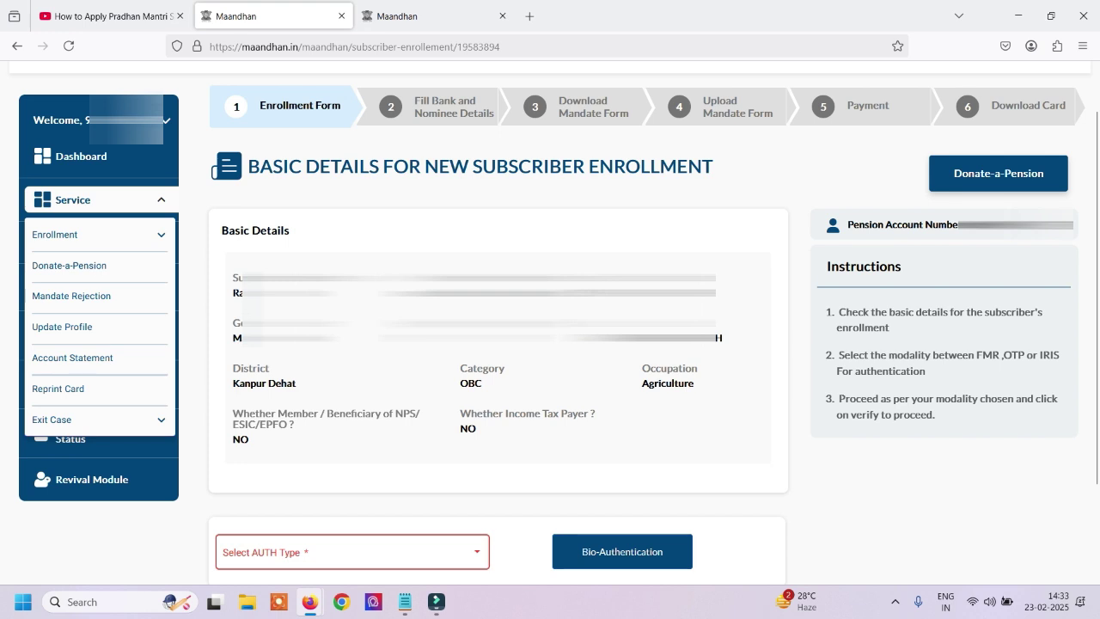
Select OTP as the authentication type for the new subscriber and proceed to Bio-Authentication.
click(344, 547)
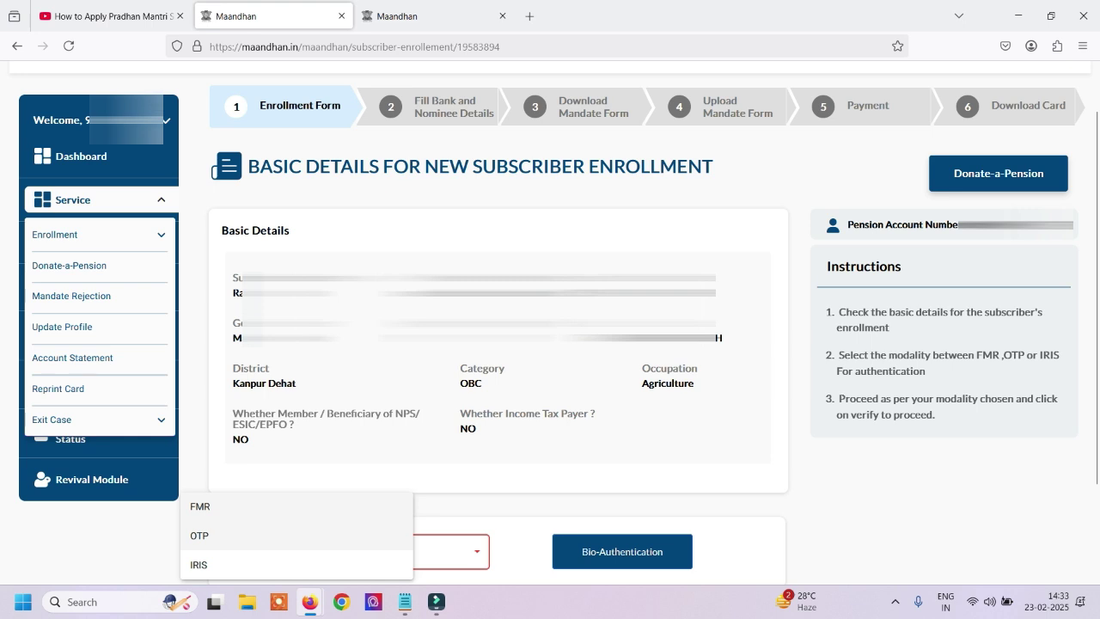
click(199, 536)
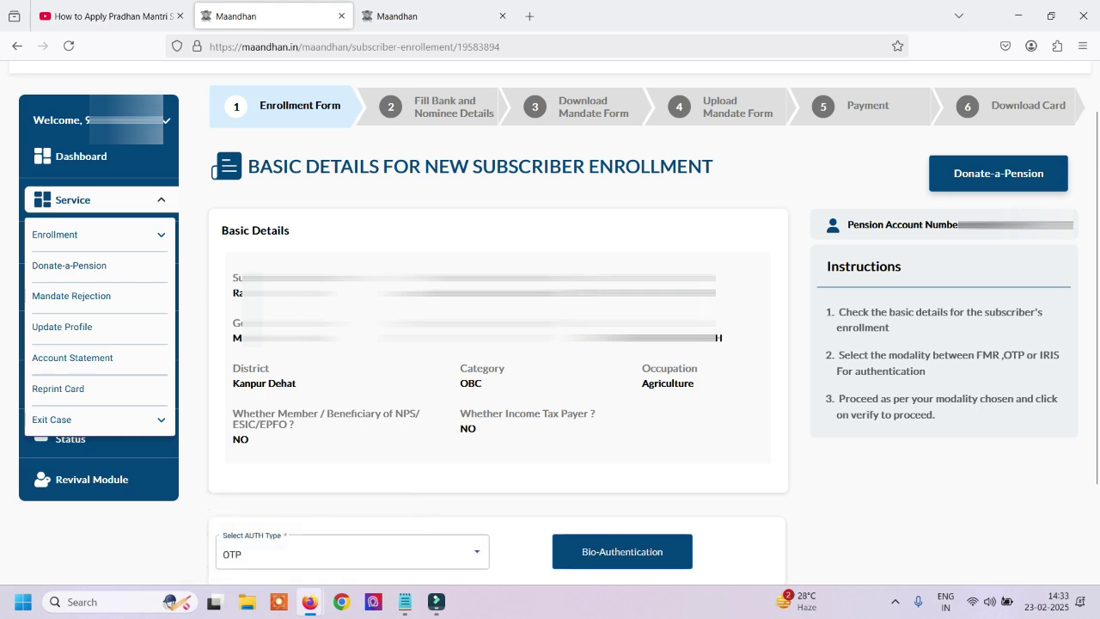
click(622, 552)
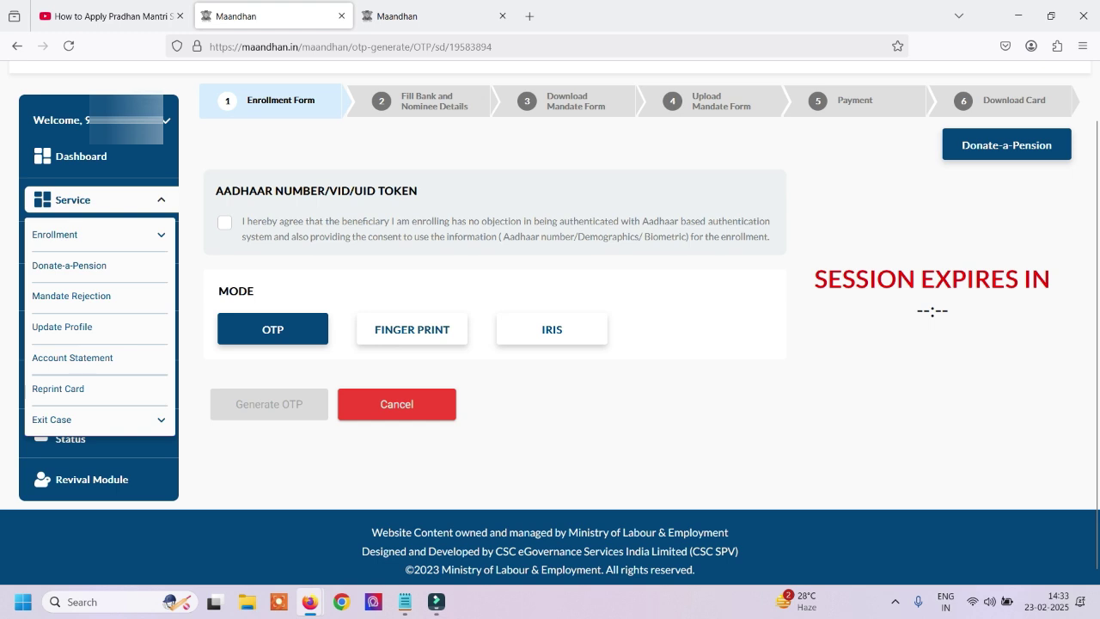
Agree to the Aadhaar authentication consent and generate the OTP by SMS and email on the CSC authentication page.
click(225, 223)
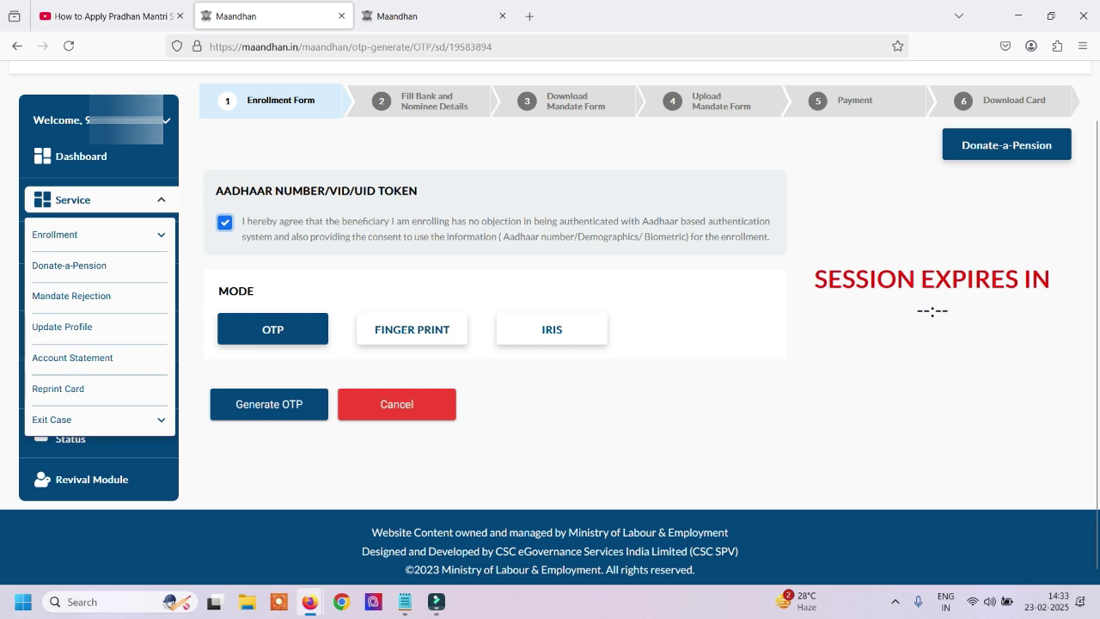
click(269, 404)
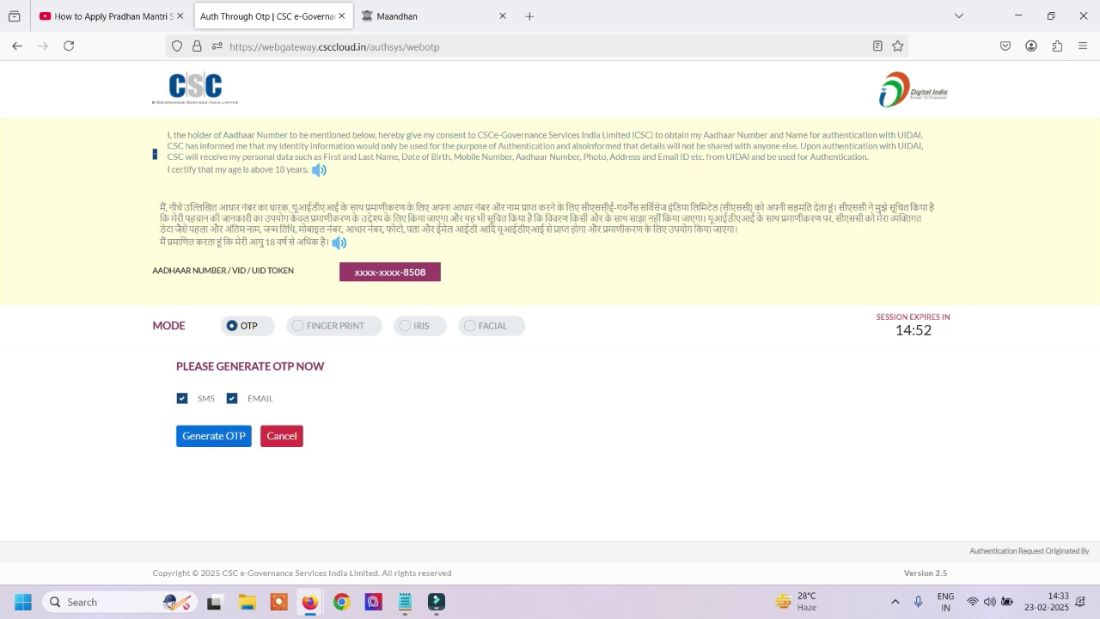
click(213, 436)
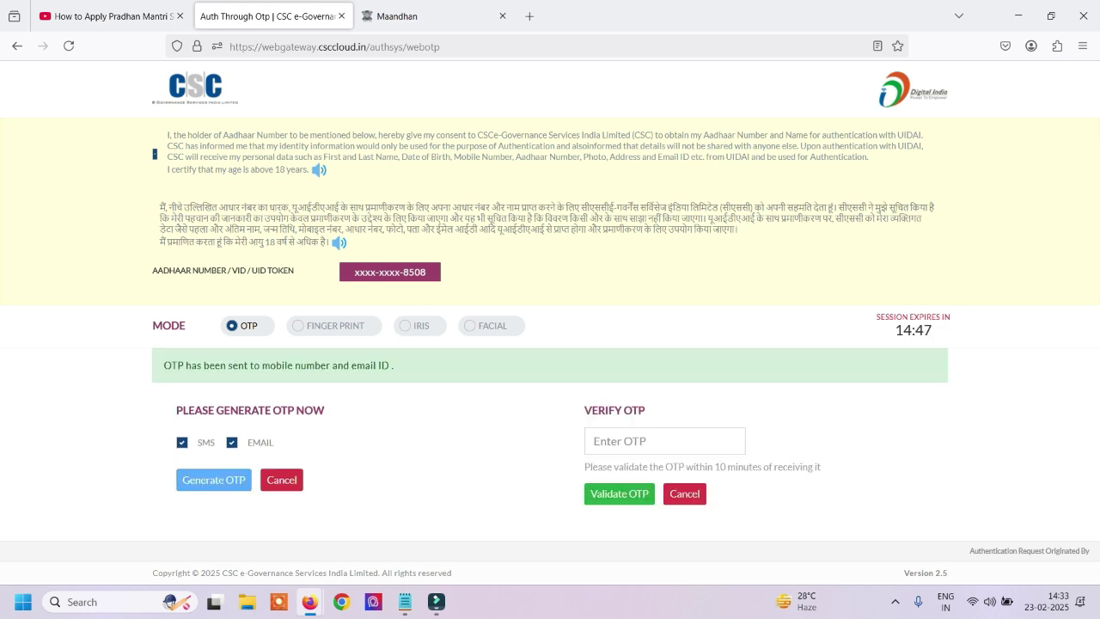
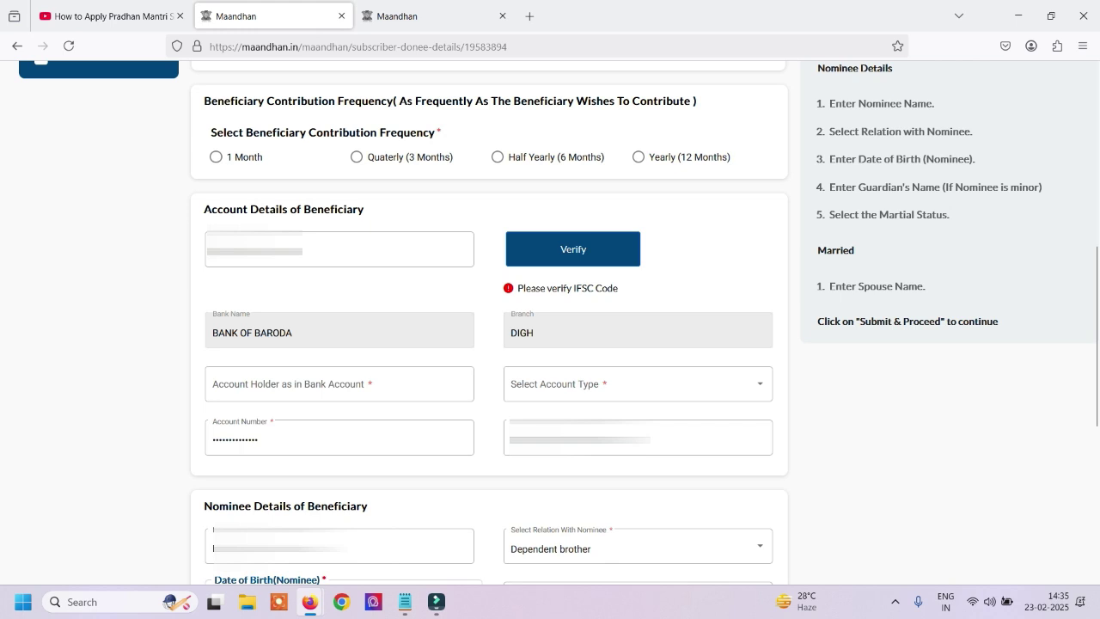
Set the beneficiary contribution frequency to 1 Month and review the mandate form for the Shram Yogi Maandhan enrollment.
click(216, 157)
scroll(550, 344, down, 5)
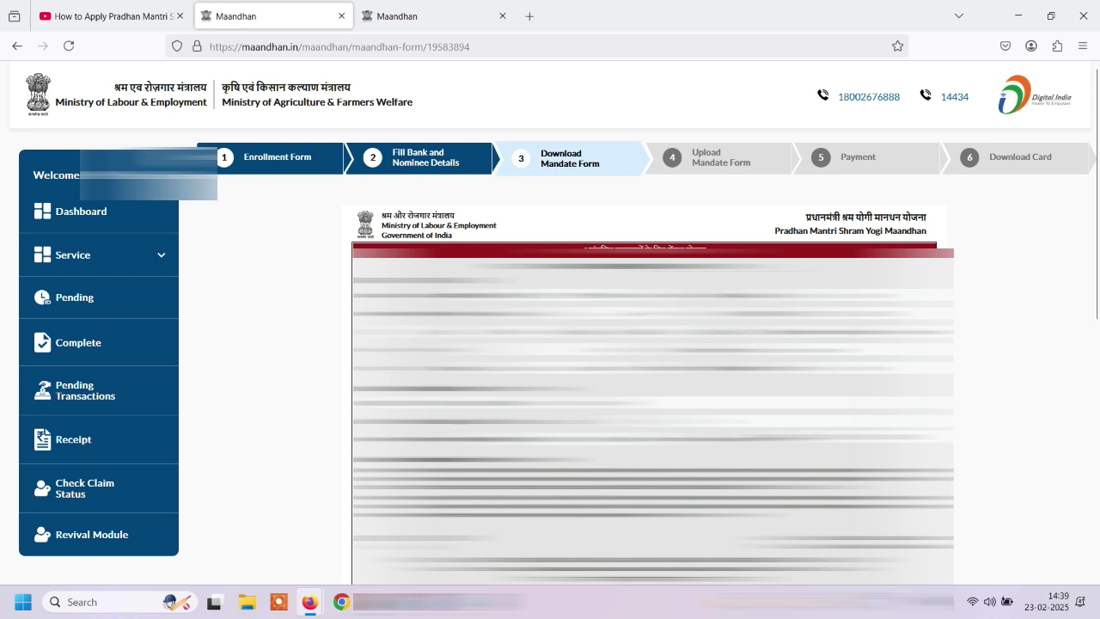
scroll(644, 344, down, 7)
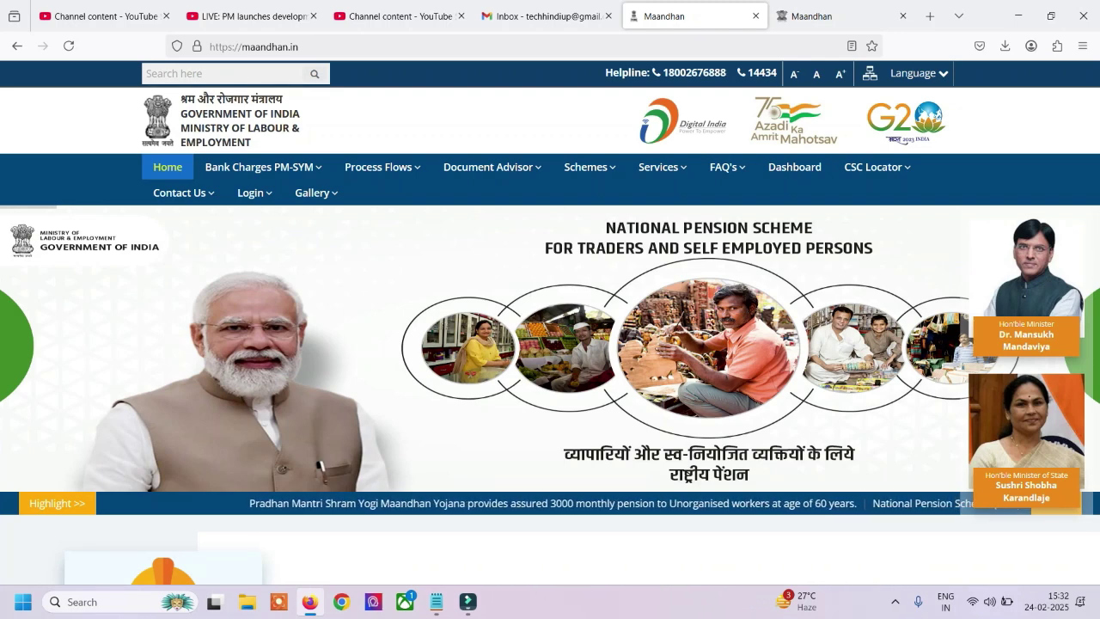
Open the login page from the Maandhan home page, accepting the external redirect, and choose Self Enrollment using mobile number OTP.
mouse_move(255, 193)
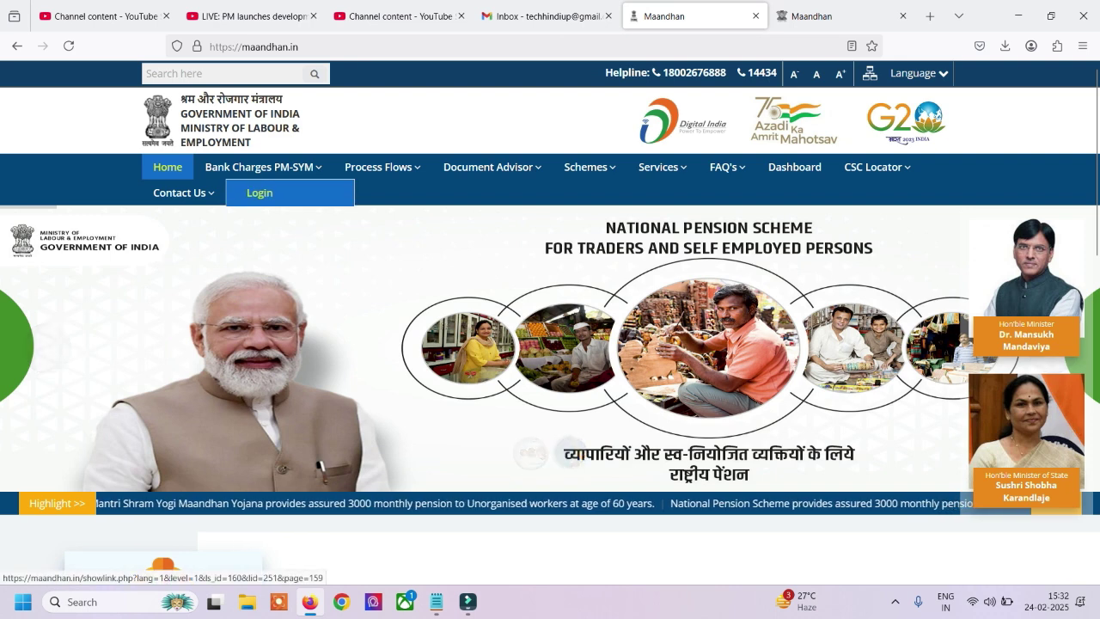
click(256, 190)
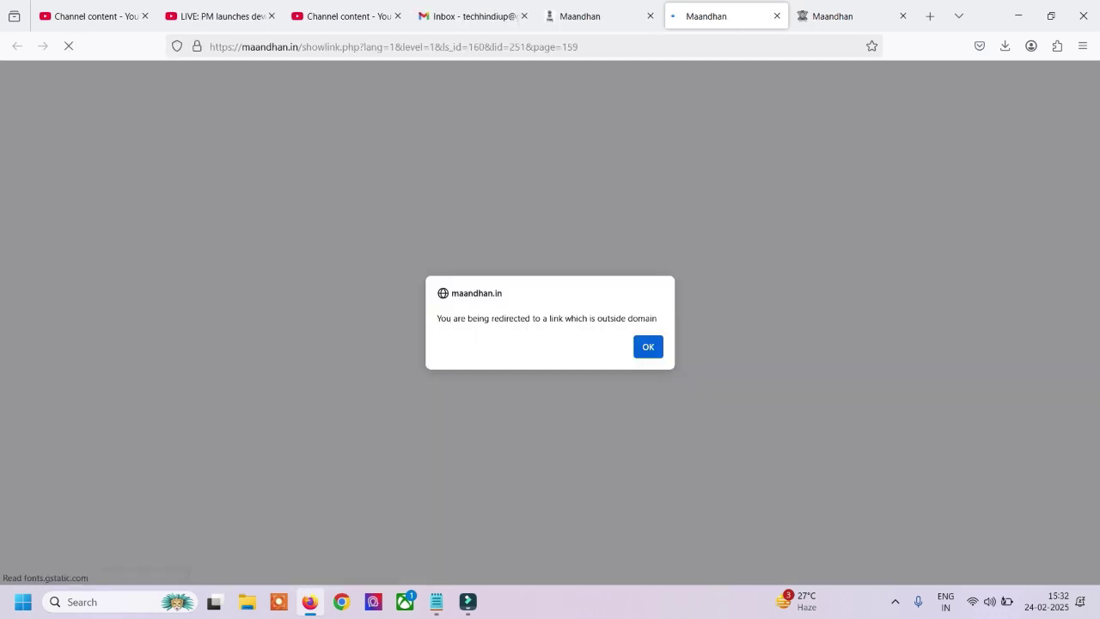
click(648, 346)
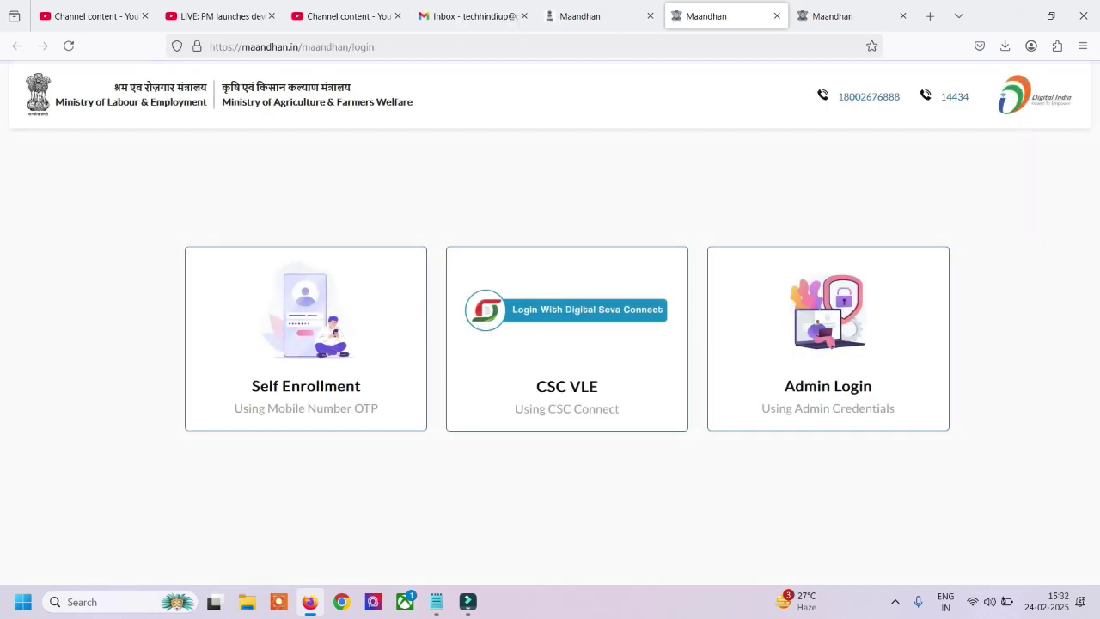
click(306, 385)
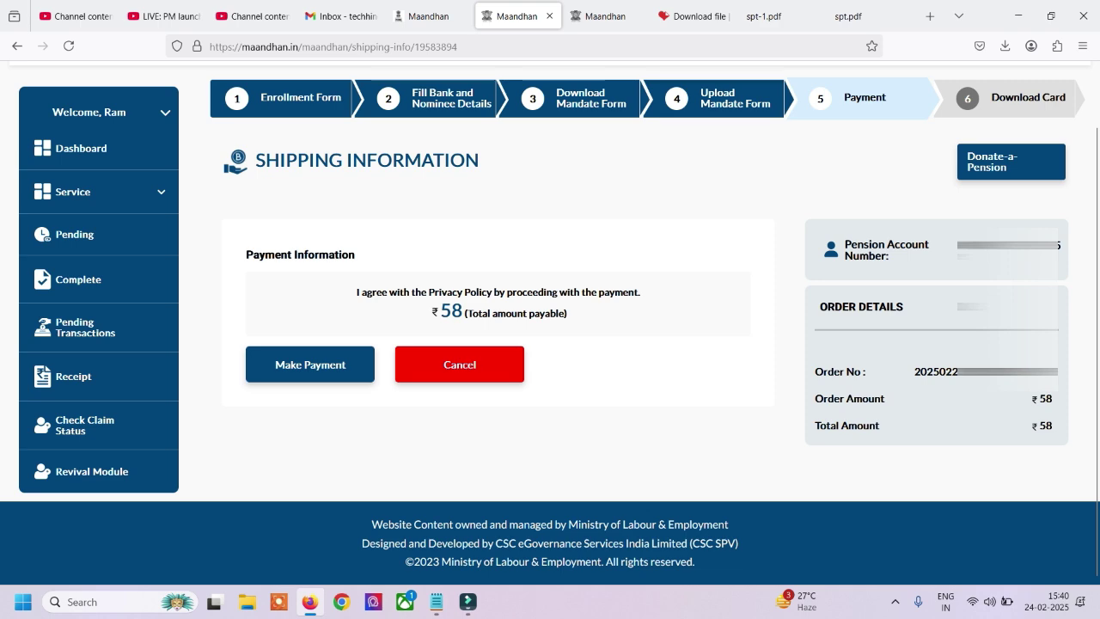
Make the enrollment payment using the UPI option and dismiss the payment confirmation.
click(310, 365)
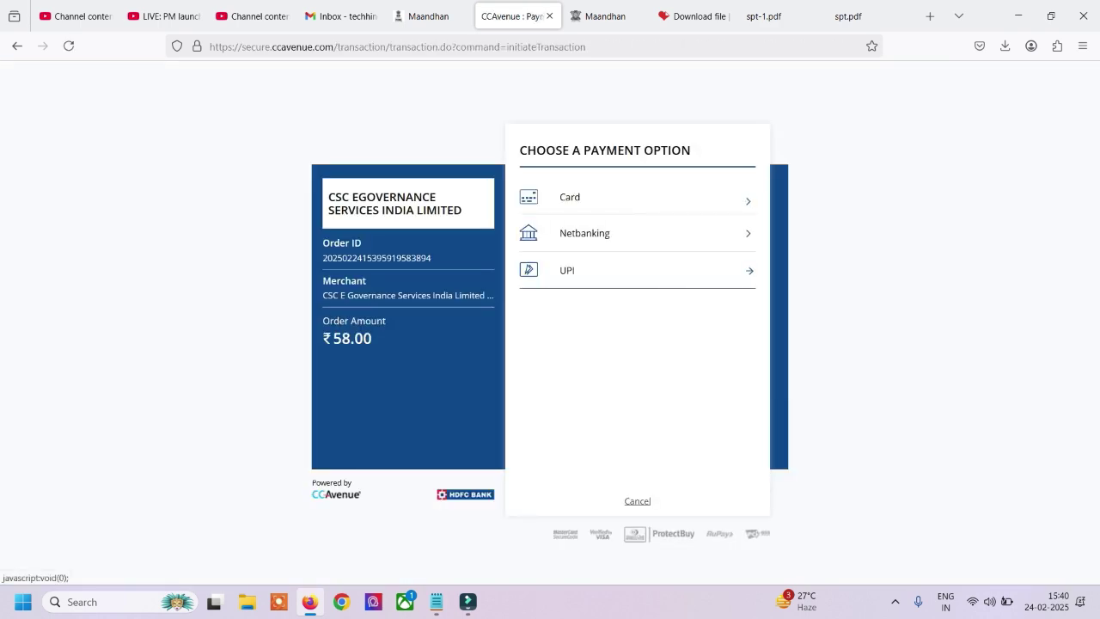
click(637, 270)
click(578, 246)
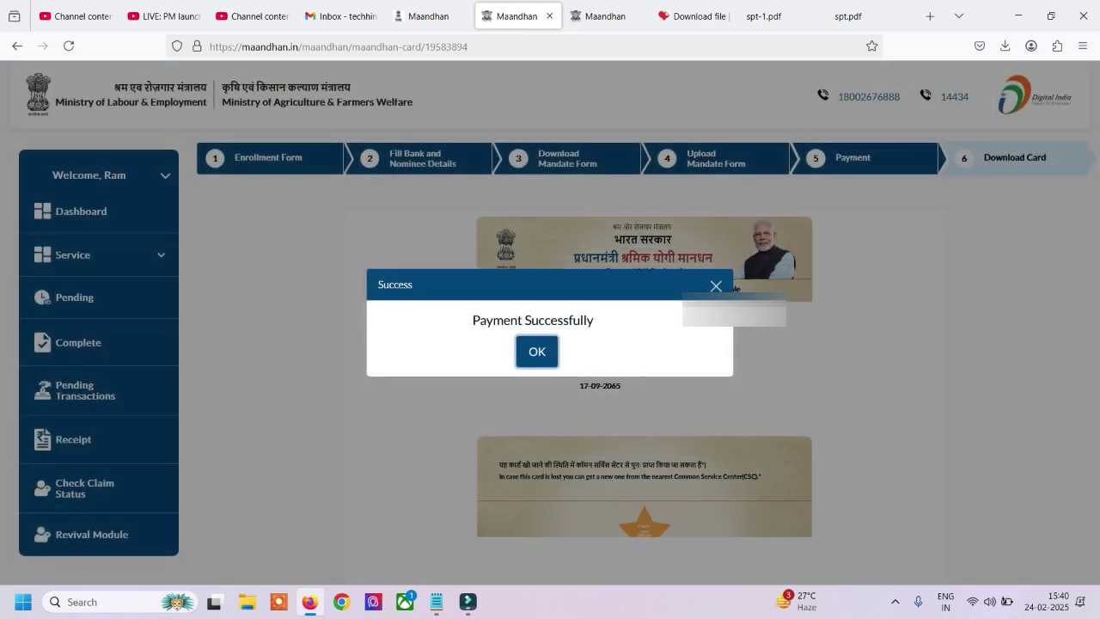
key(Return)
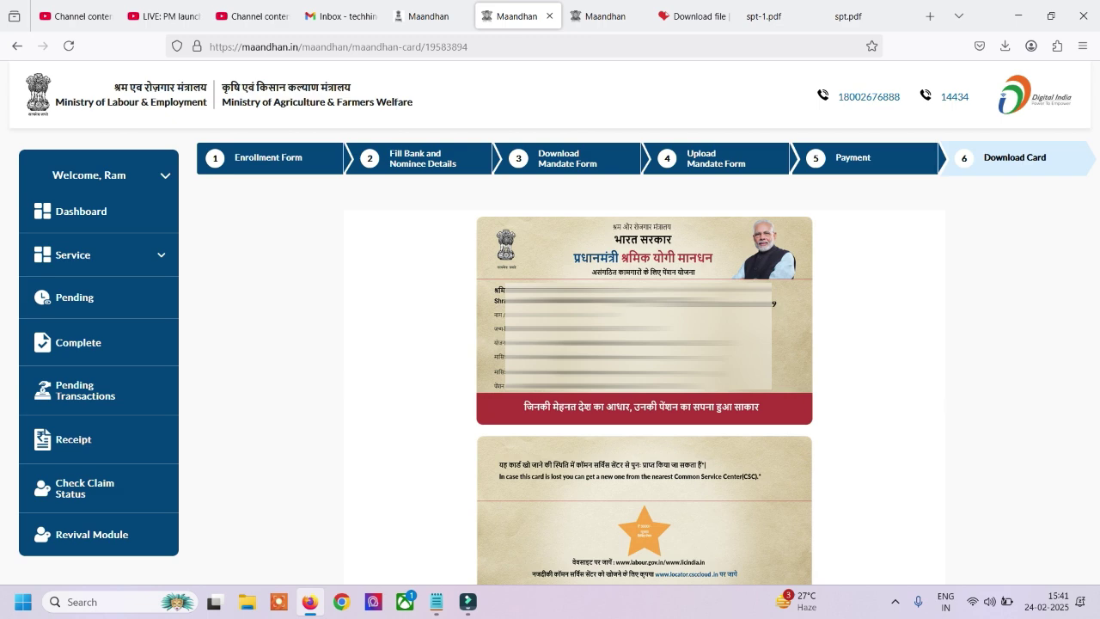
Return to the Maandhan portal's home page.
key(ctrl+Page_Up)
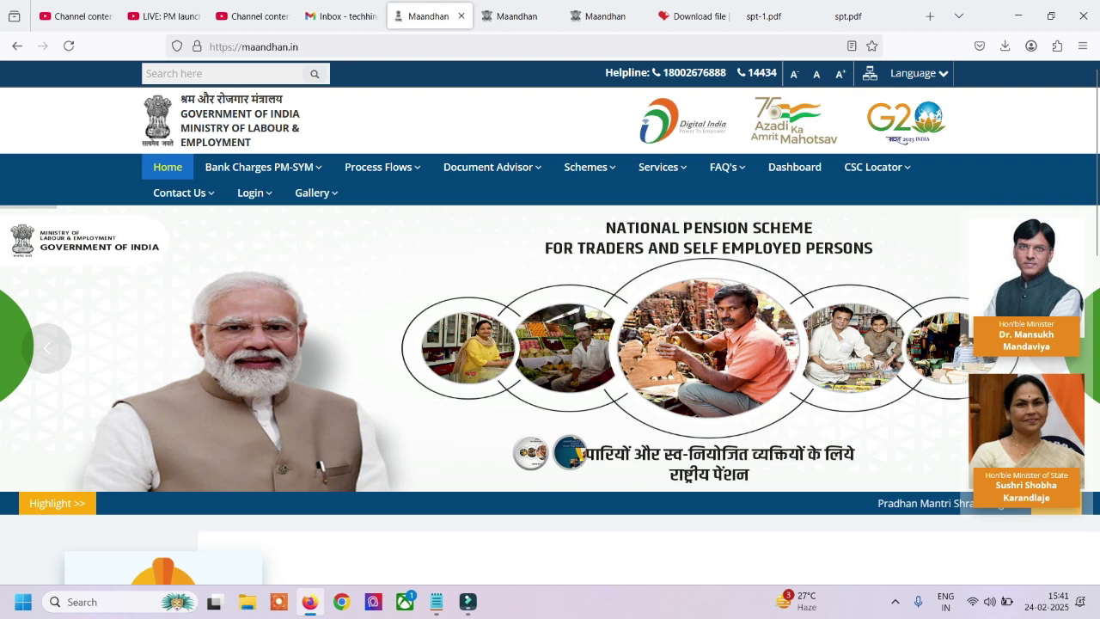